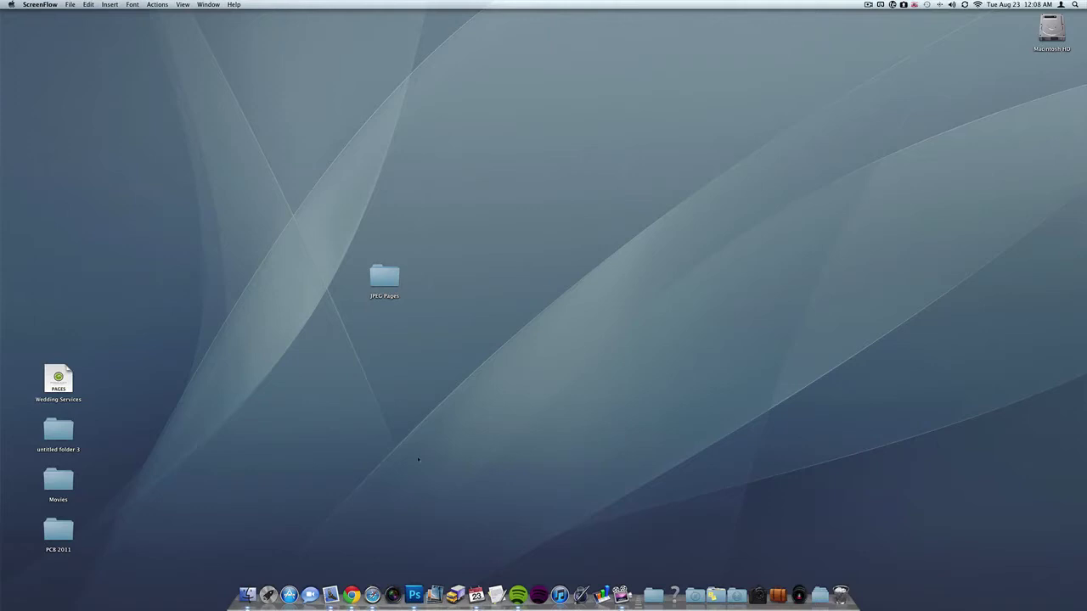
Switch to Photoshop and create a blank 5 x 5 inch document at 300 pixels/inch.
click(414, 595)
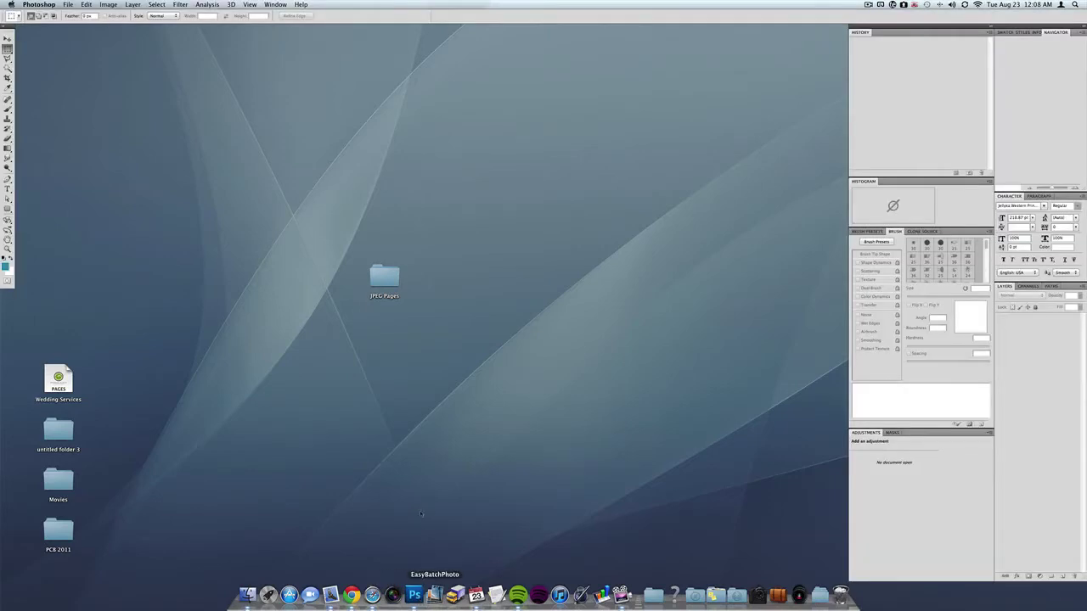
click(68, 4)
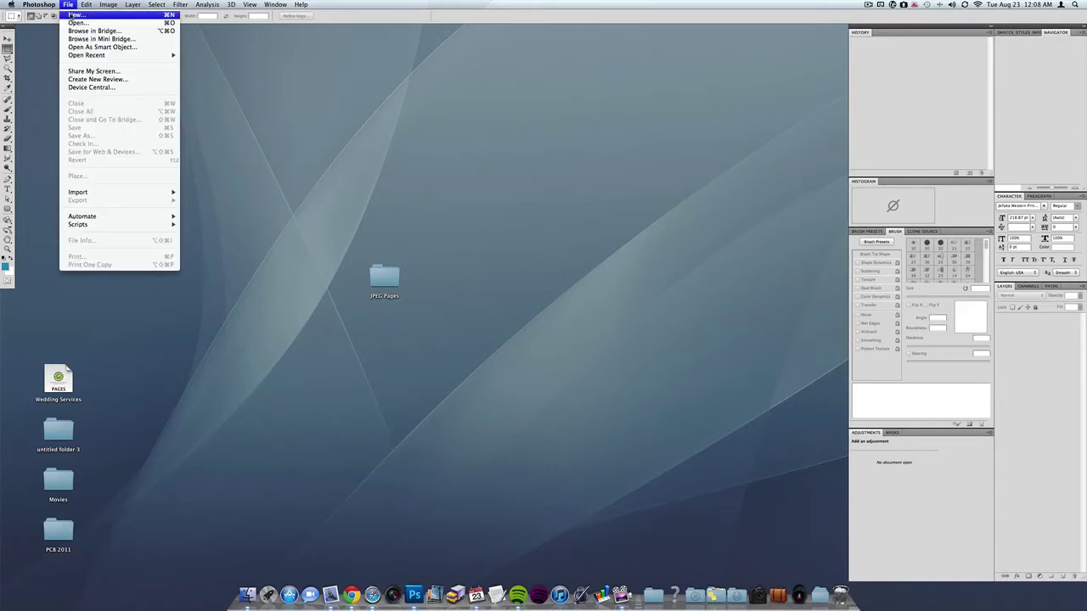
click(71, 15)
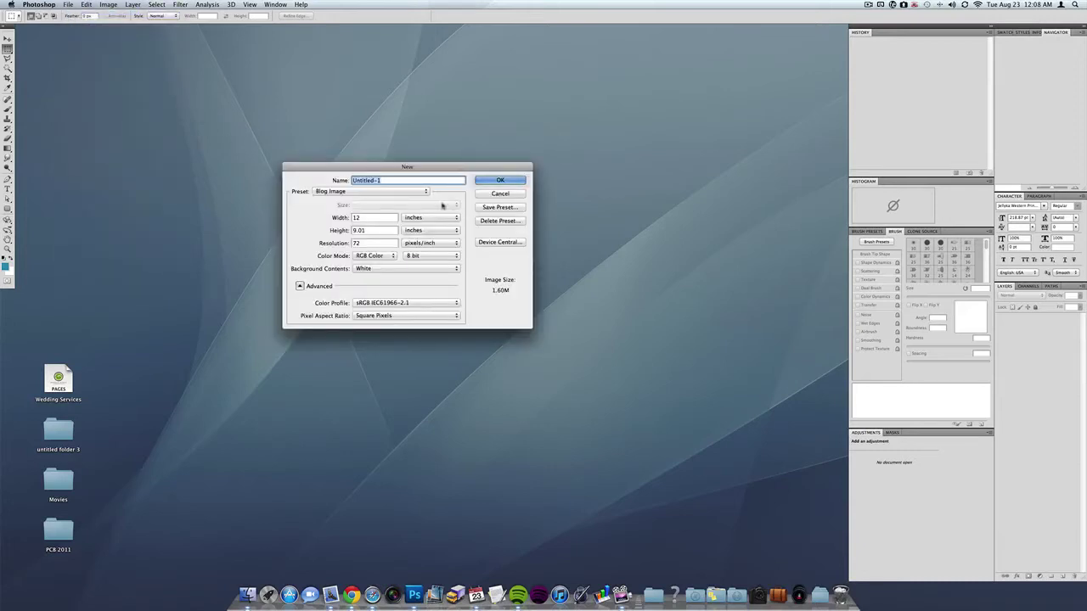
click(372, 219)
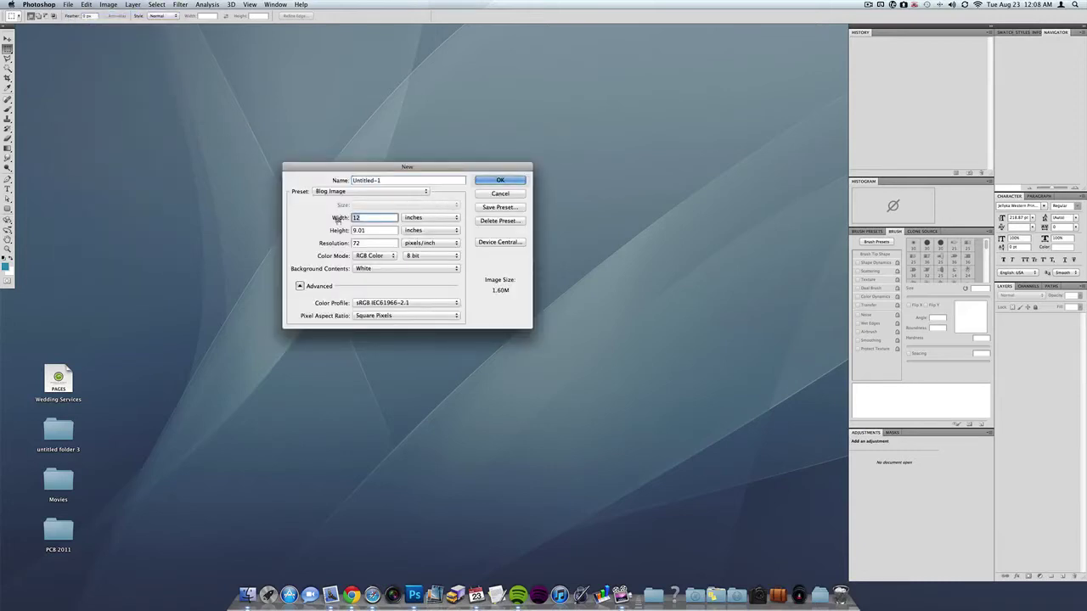
text(5)
key(Tab)
text(5)
key(Tab)
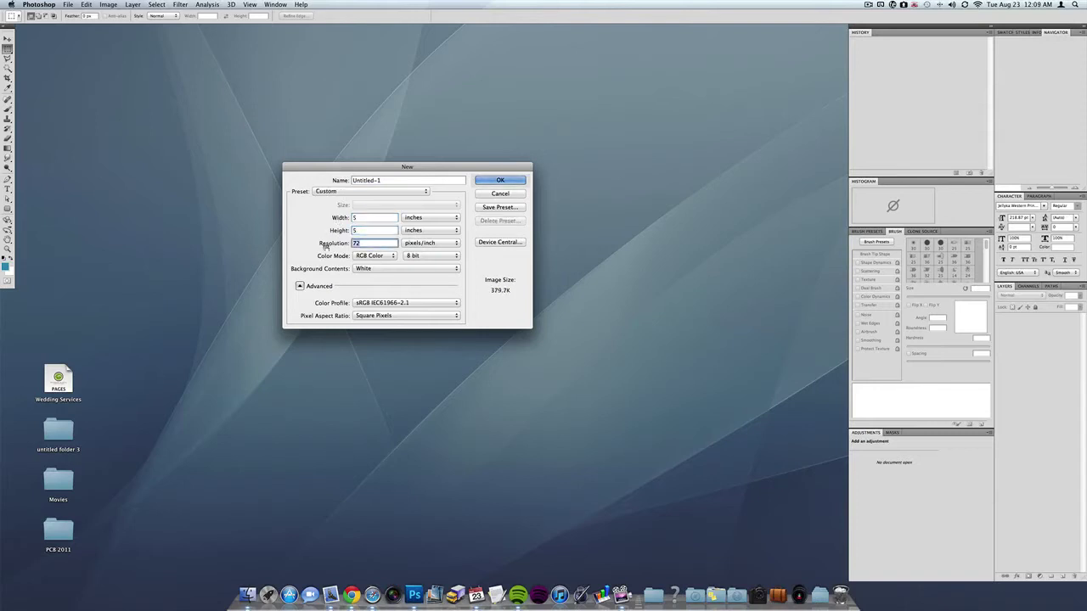
text(300)
click(480, 180)
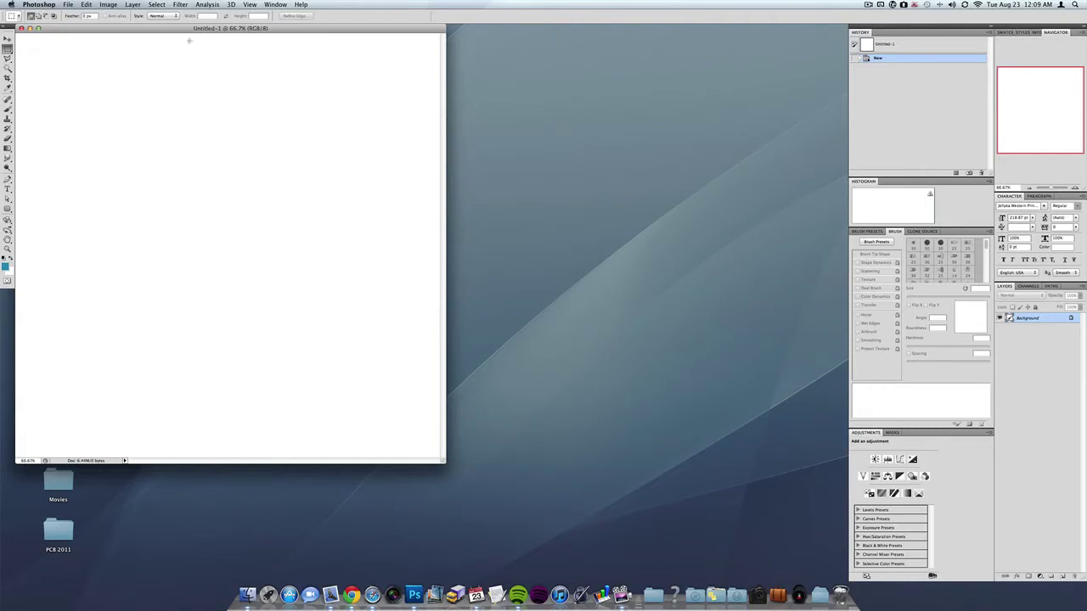
Create two more blank documents with the same 5 x 5 inch, 300 pixels/inch settings and cascade their windows.
click(69, 7)
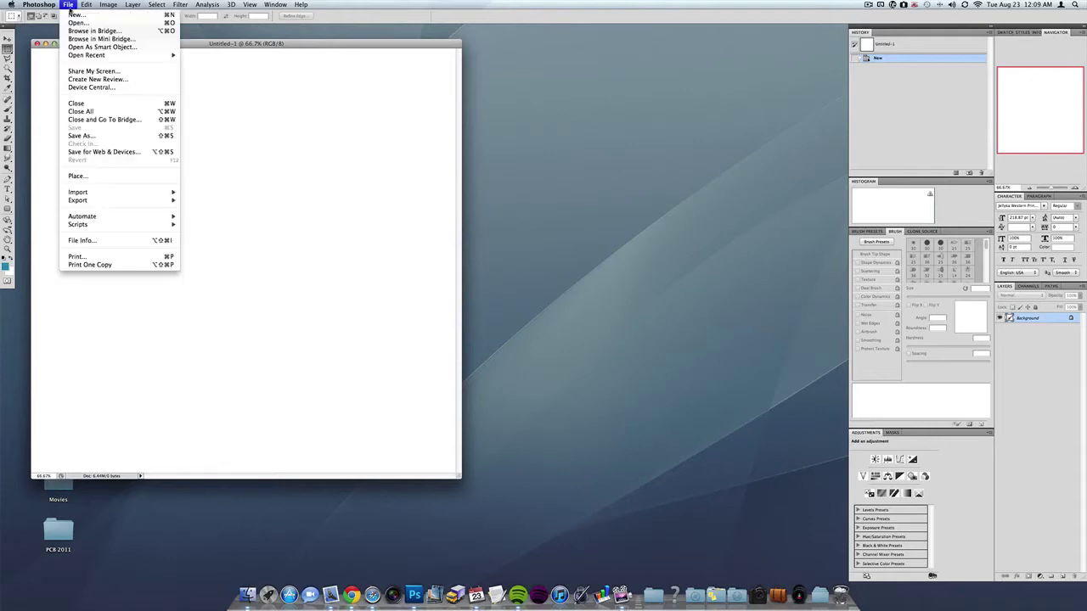
click(75, 15)
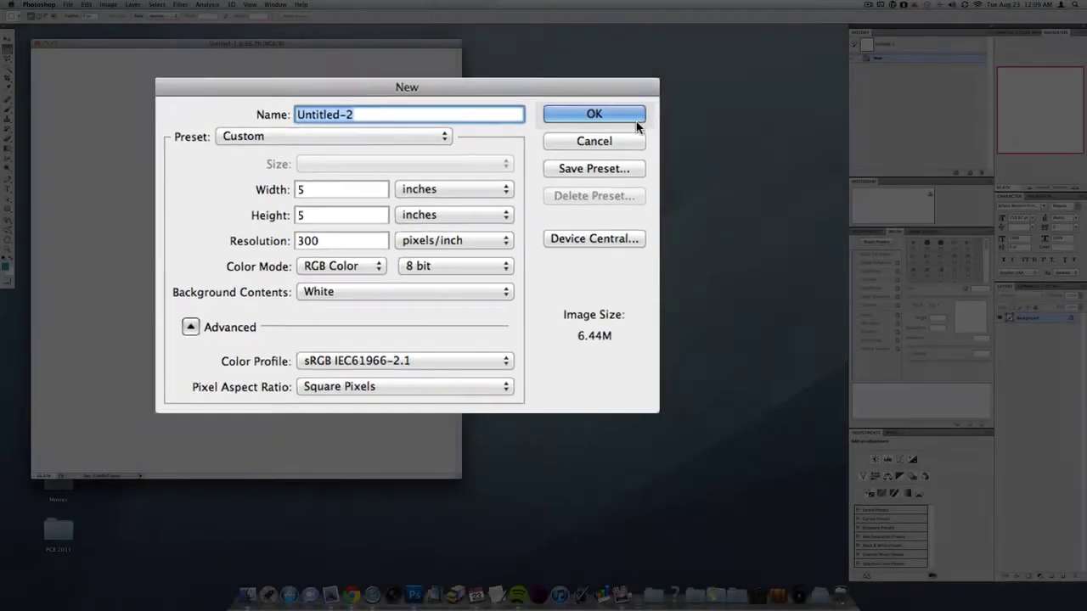
click(645, 100)
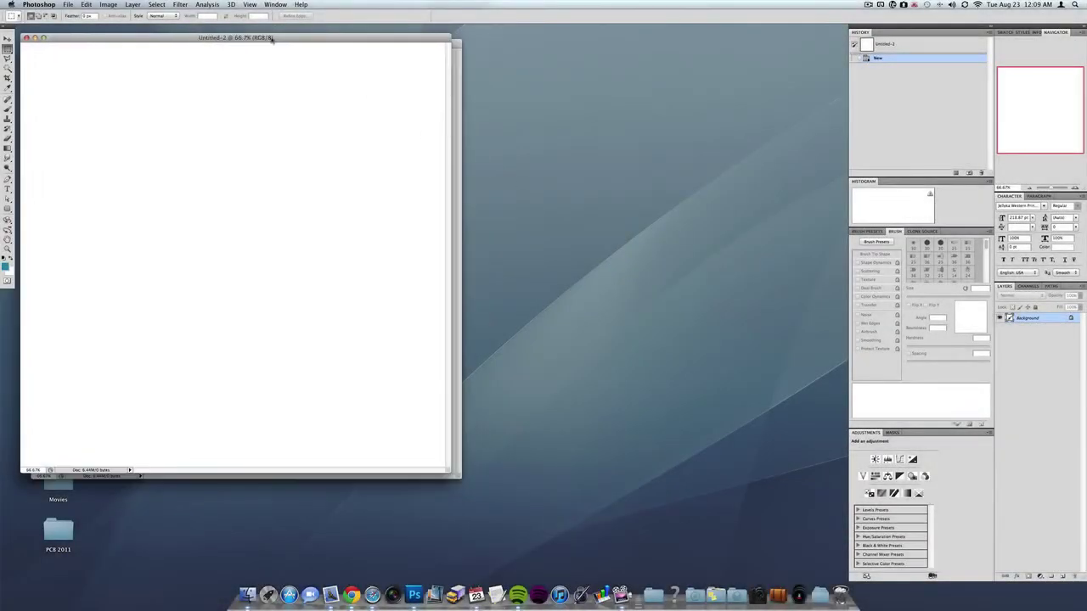
drag(272, 39, 364, 66)
click(68, 4)
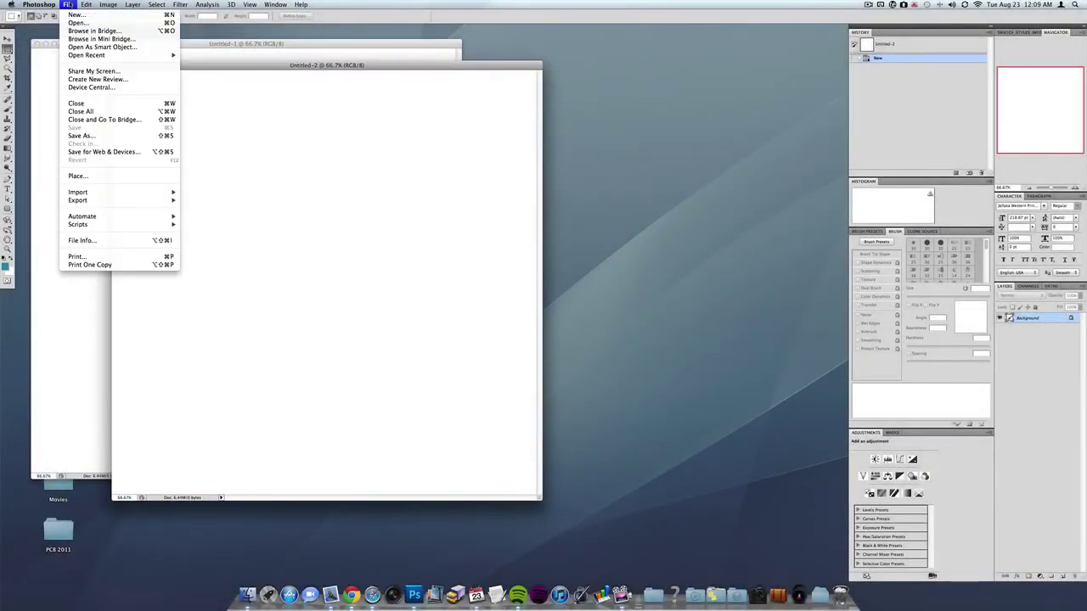
click(93, 17)
click(523, 182)
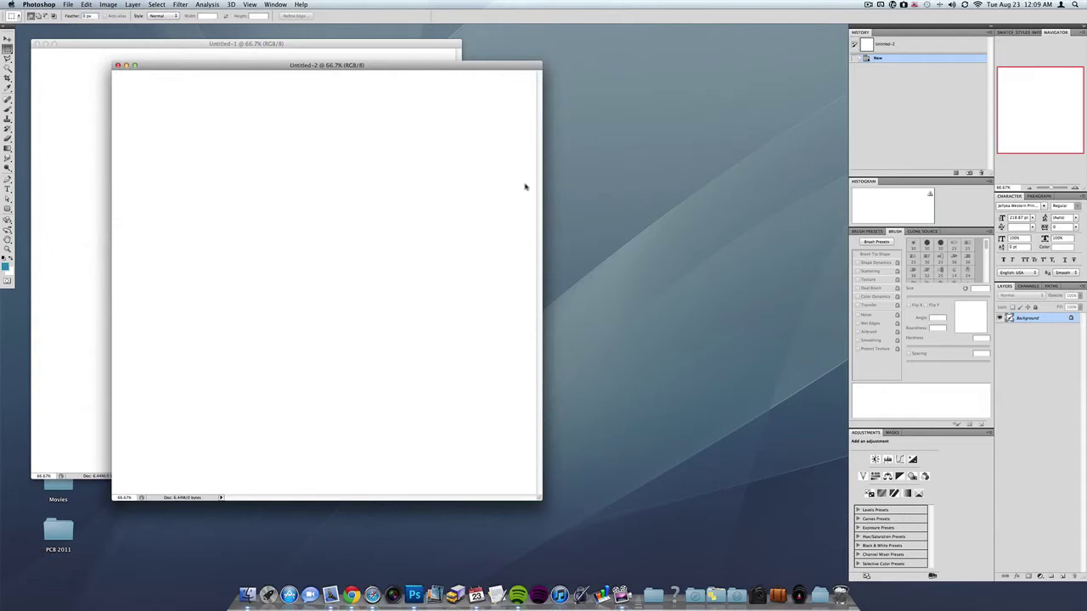
drag(320, 44, 504, 98)
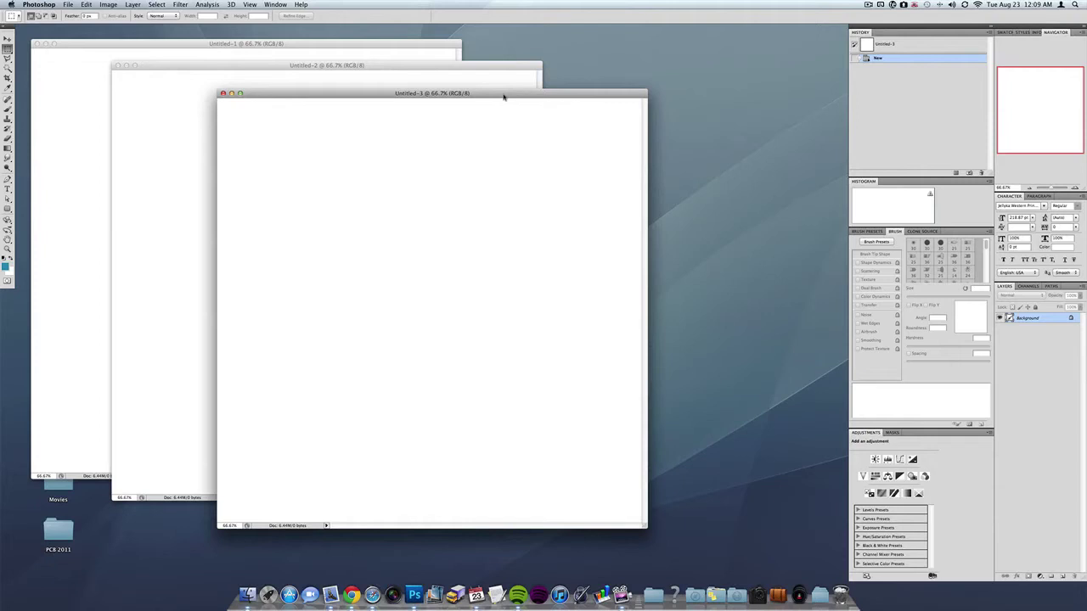
Close all three blank 5 x 5 inch documents.
key(super+w)
key(super+w)
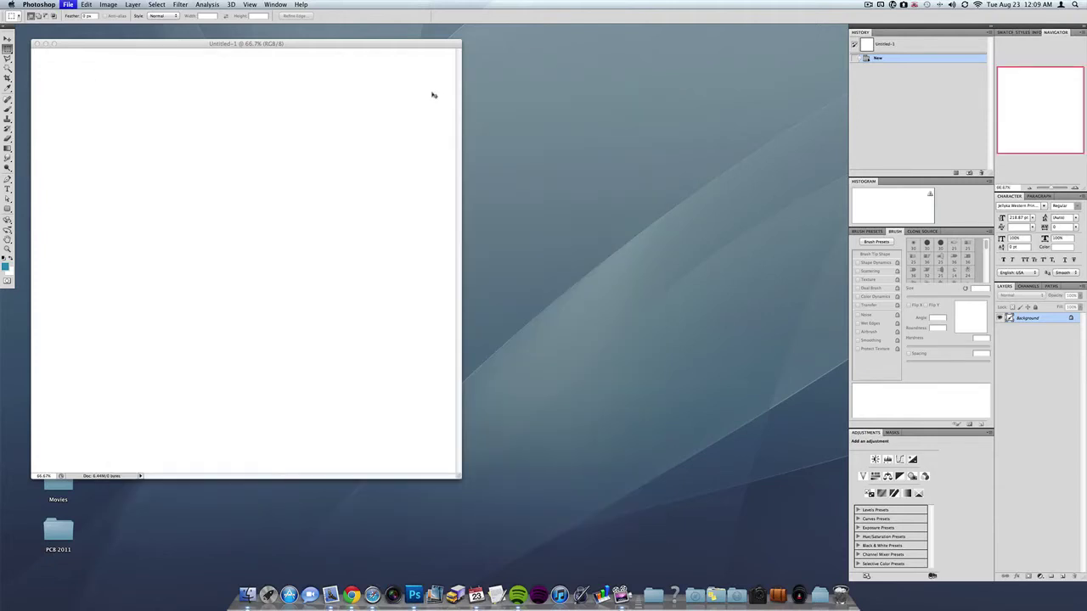
key(super+w)
Open the JPEG Pages folder from the desktop and open all five page images in Photoshop.
double_click(383, 278)
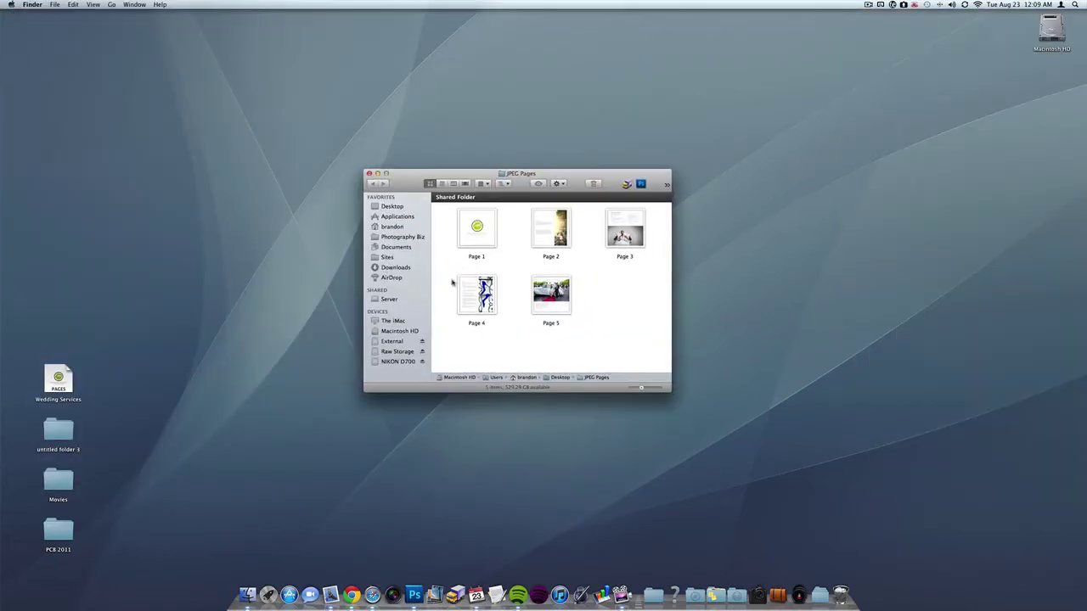
drag(442, 205, 671, 326)
drag(468, 231, 413, 592)
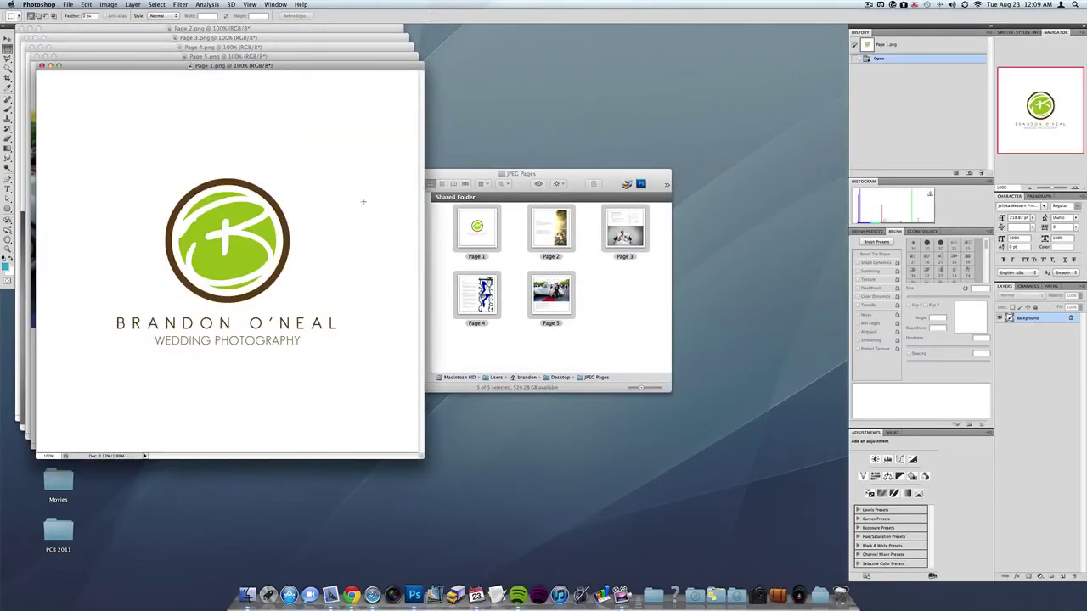
Spread out the five page image windows to view the content of each page.
drag(227, 67, 579, 89)
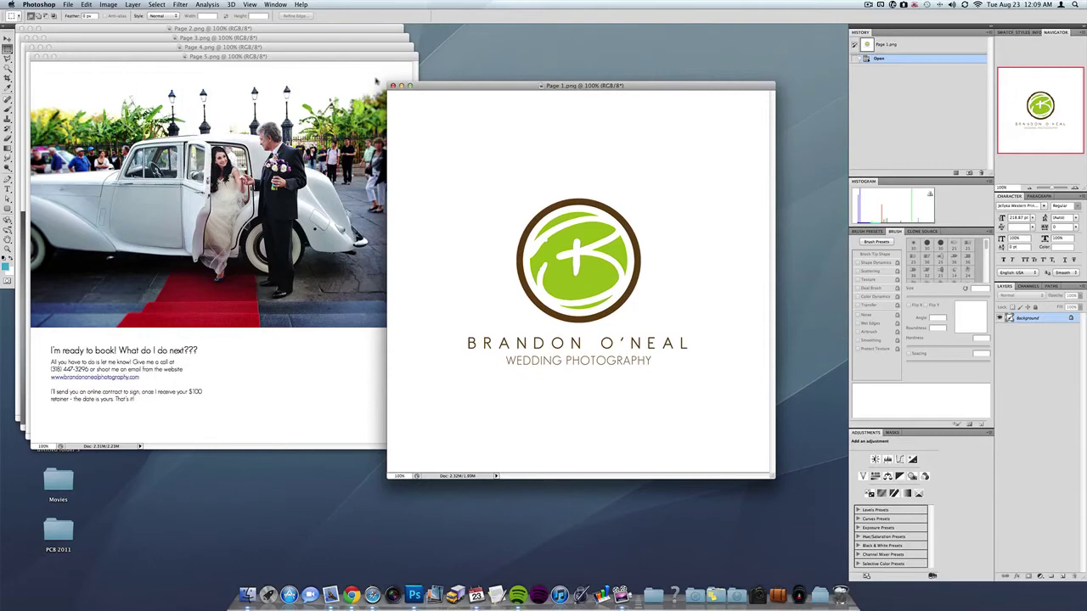
drag(279, 58, 465, 147)
click(314, 51)
drag(315, 51, 450, 129)
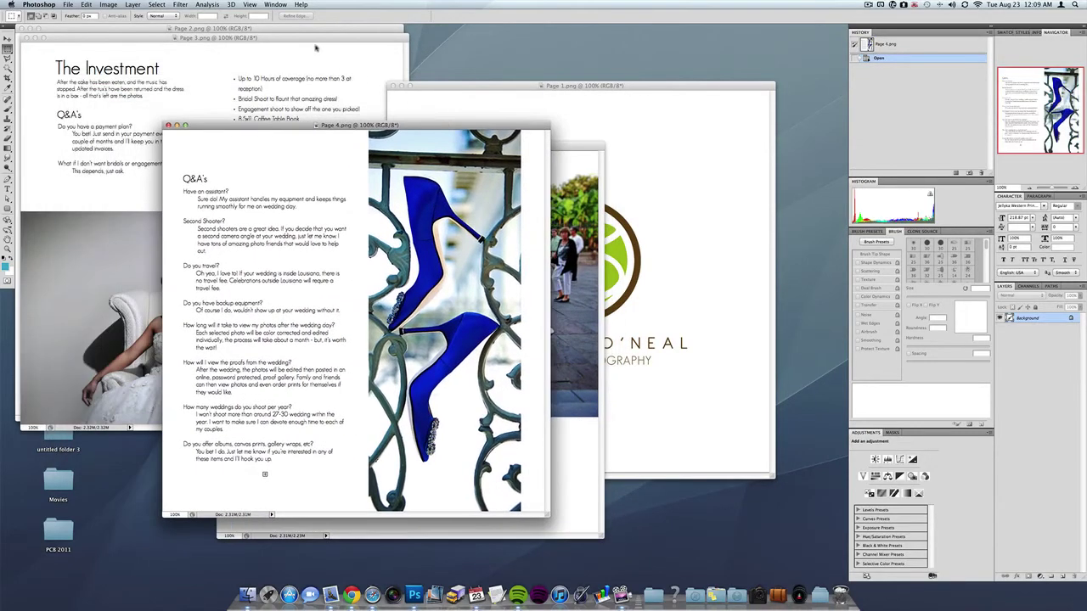
click(259, 42)
drag(260, 41, 399, 132)
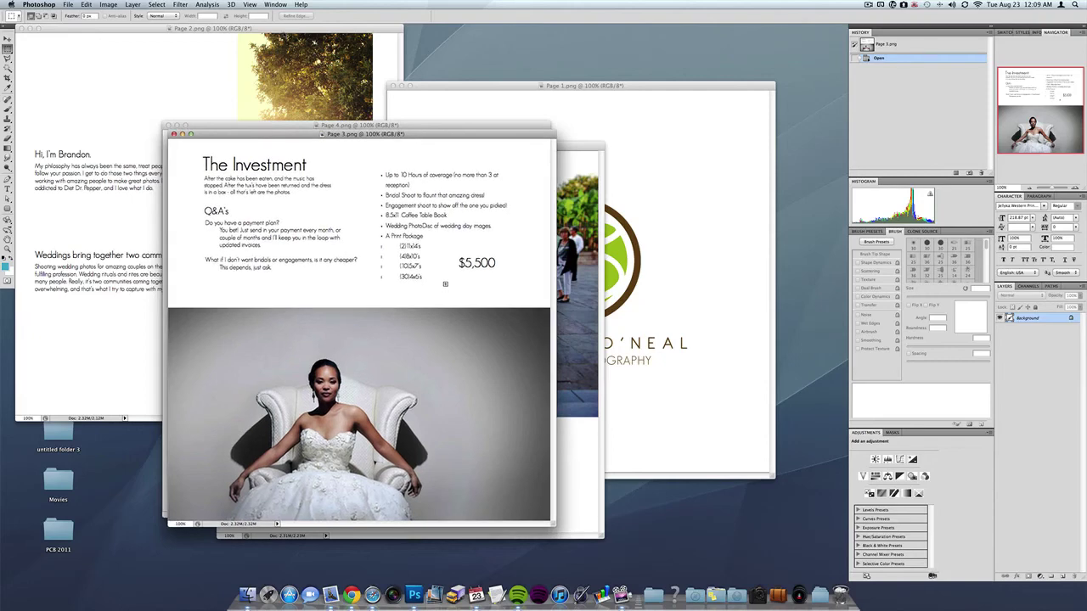
drag(254, 37, 354, 105)
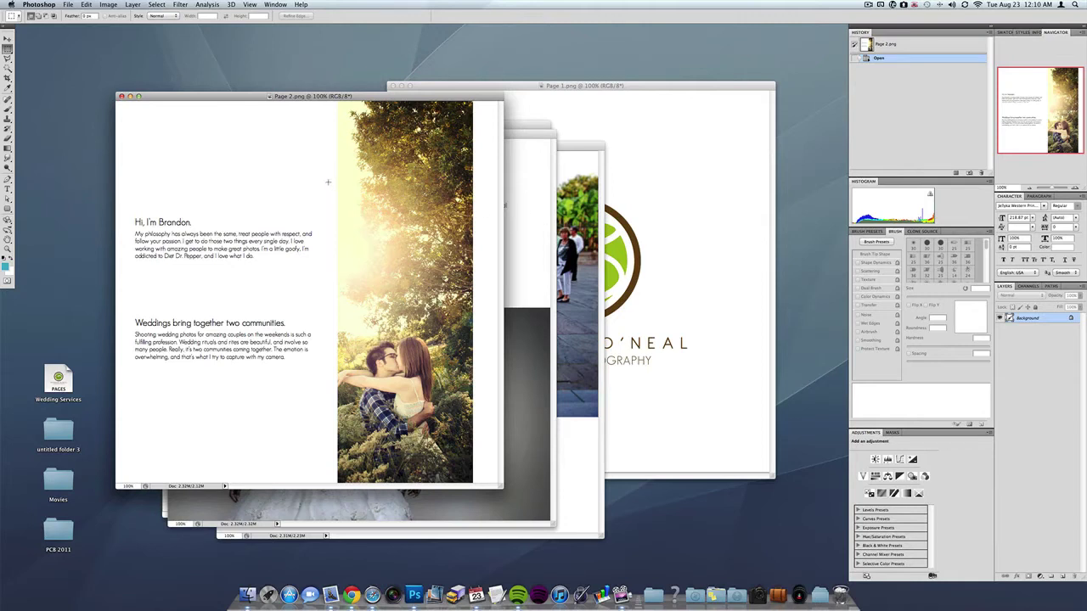
Set up saving Page 2 to the Desktop in JPEG format and cancel the save.
click(71, 5)
click(99, 136)
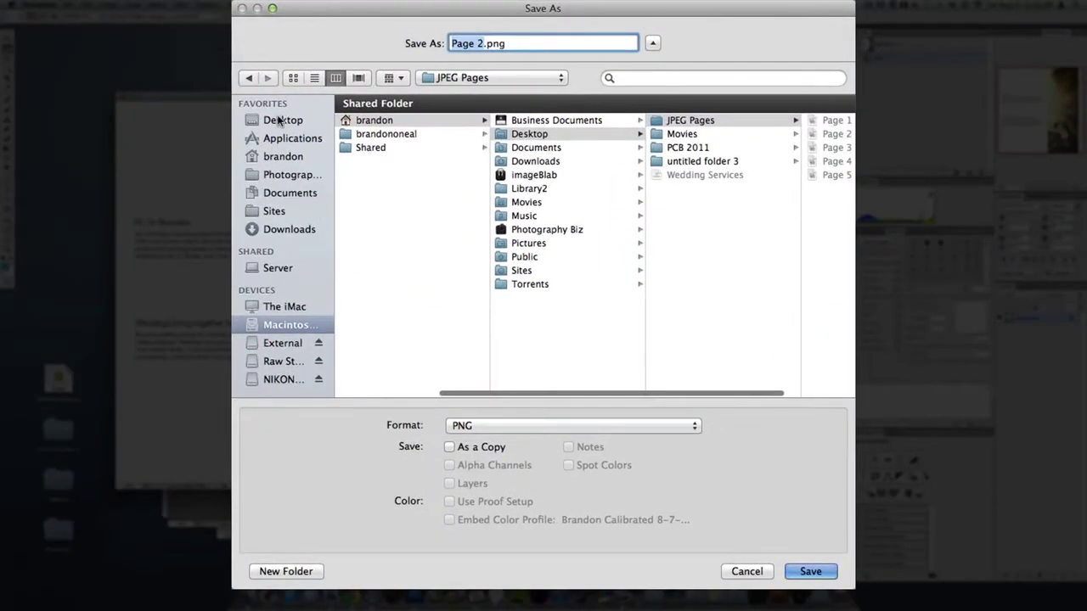
click(279, 120)
click(507, 427)
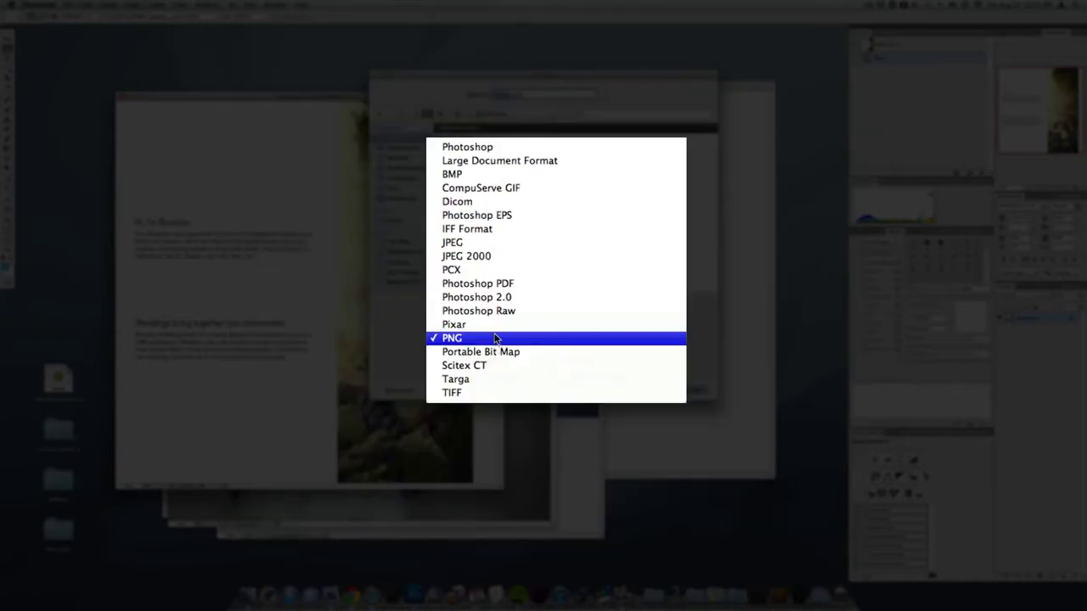
click(495, 244)
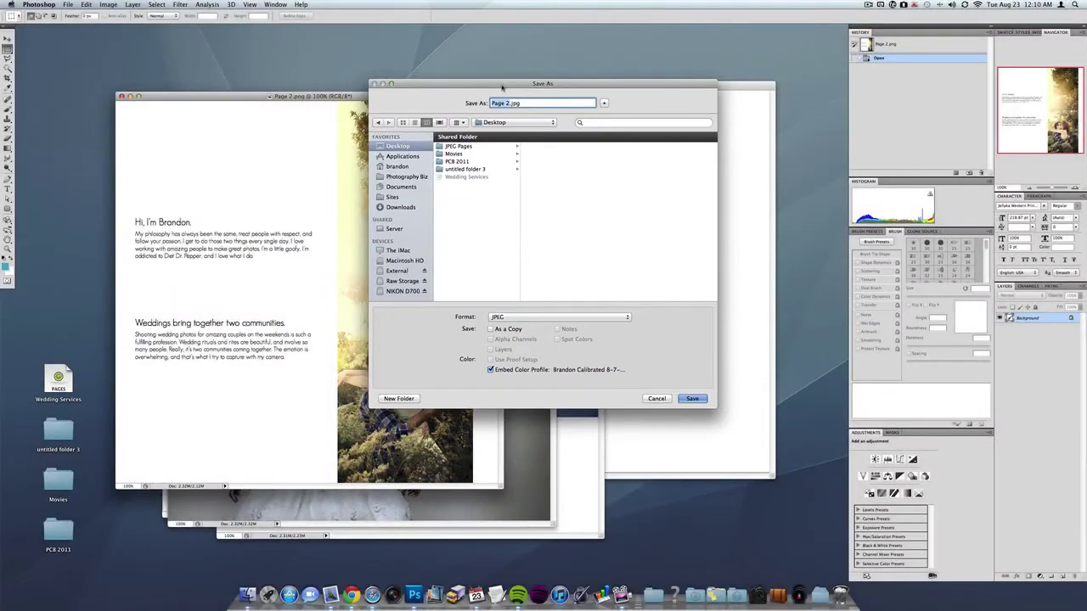
click(647, 399)
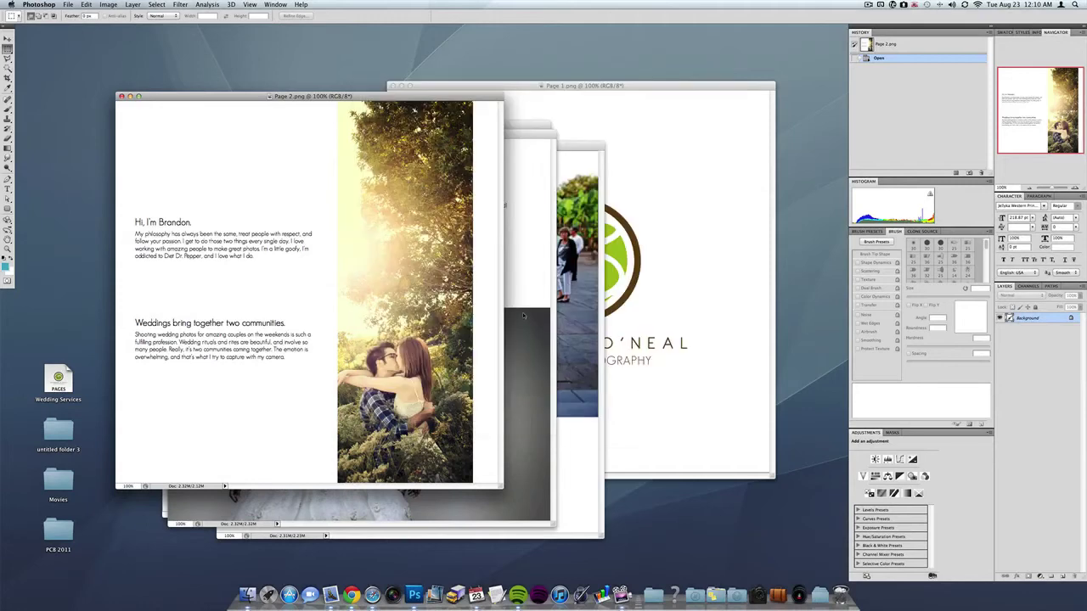
Close all five page images in Photoshop.
key(super+w)
key(super+w)
key(super+w)
key(super+w)
key(super+w)
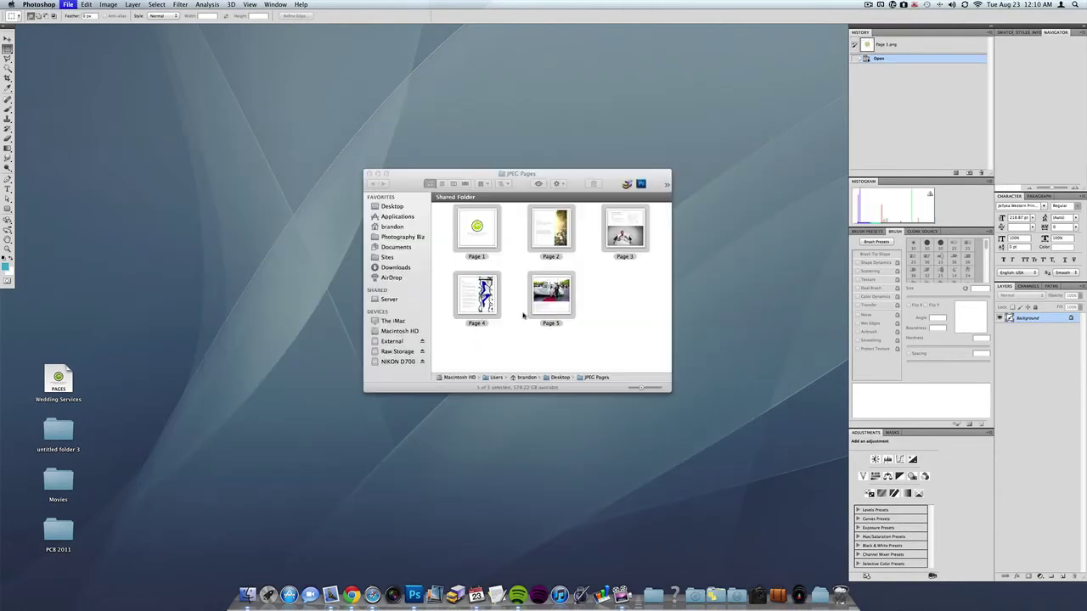
Enlarge the icons in the JPEG Pages folder slightly and open all five page images together in Preview.
click(571, 165)
click(587, 298)
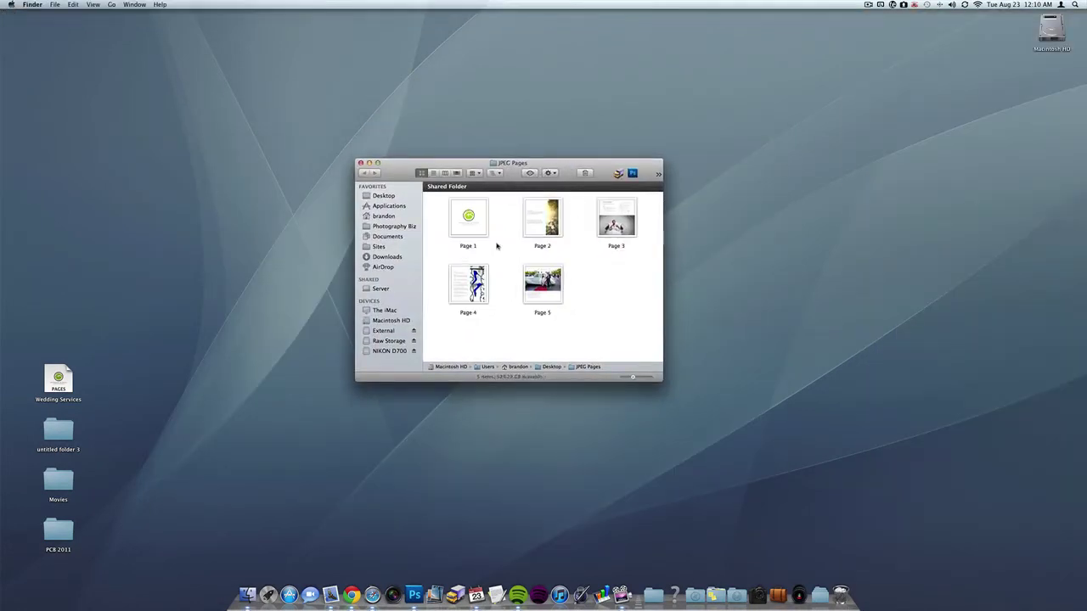
drag(633, 379, 635, 379)
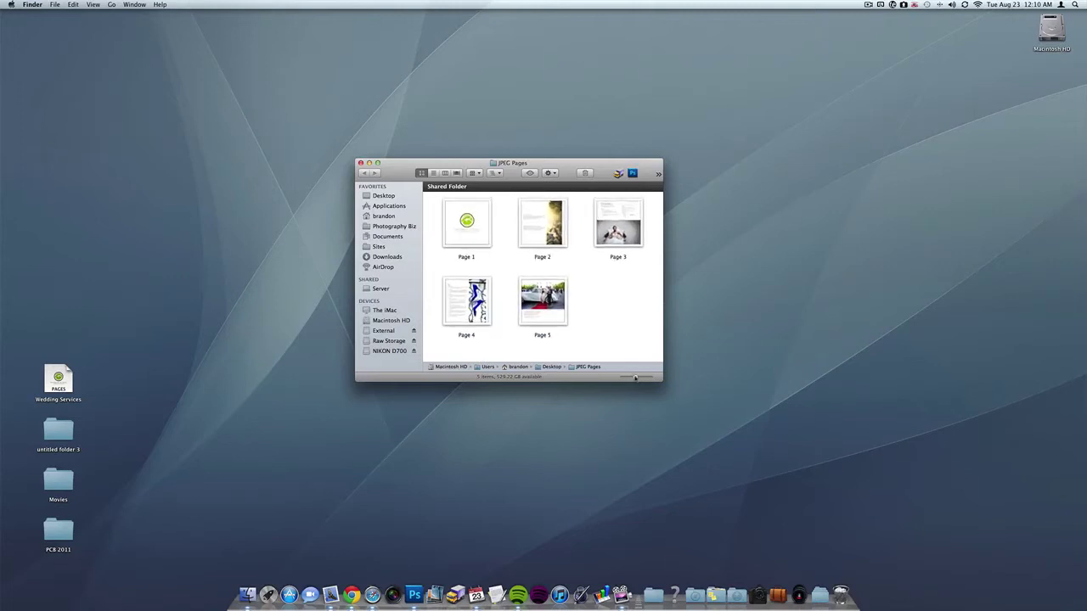
drag(633, 322, 480, 275)
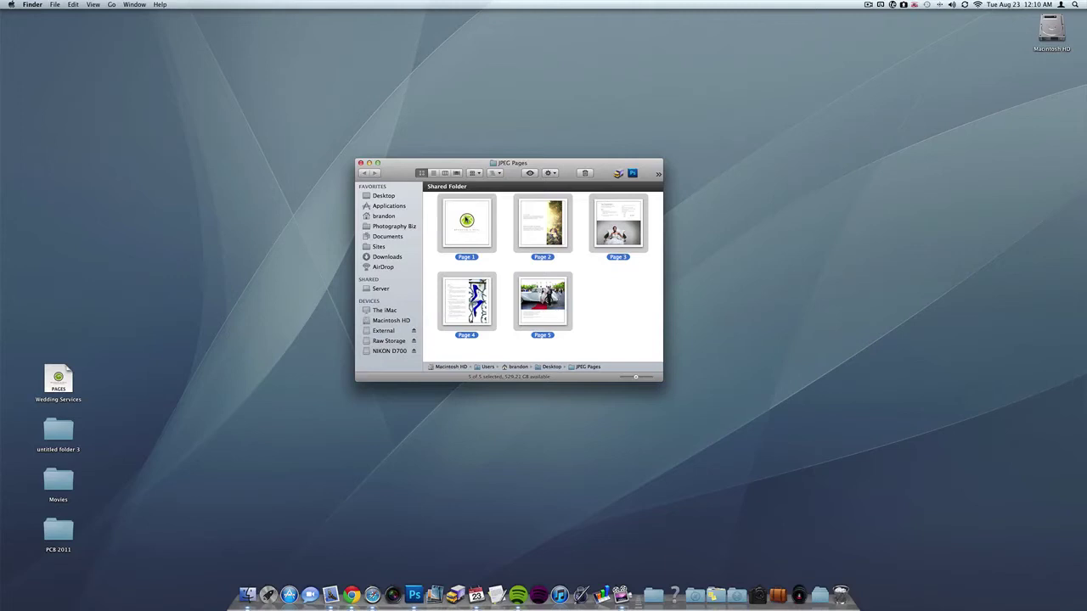
double_click(466, 220)
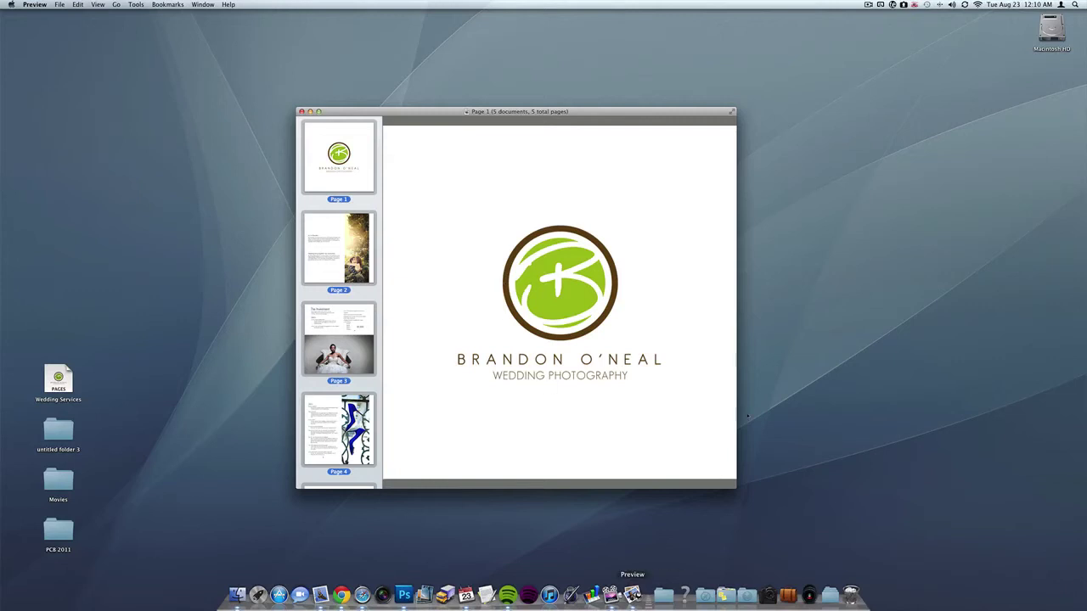
Check the page thumbnails, open the print settings for the five pages and turn off Auto Rotate.
scroll(360, 393, down, 3)
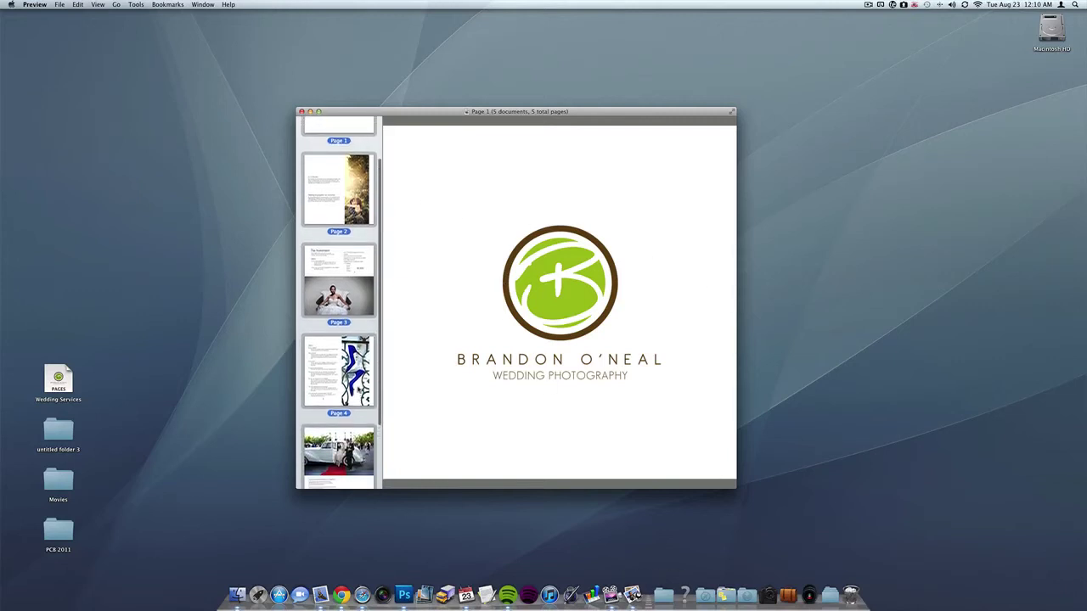
scroll(360, 394, up, 3)
key(super+c)
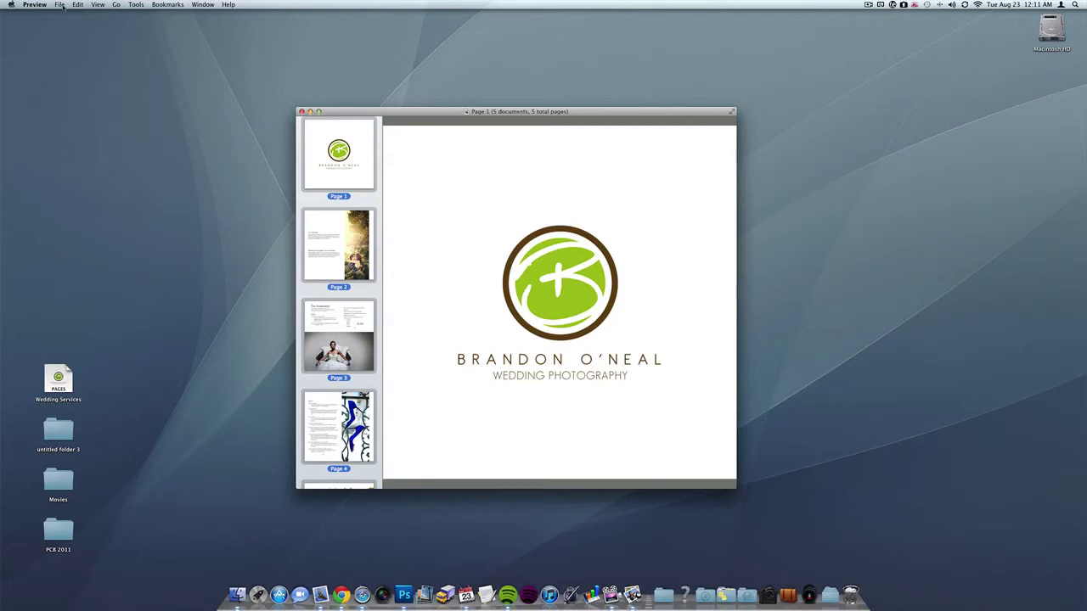
click(61, 7)
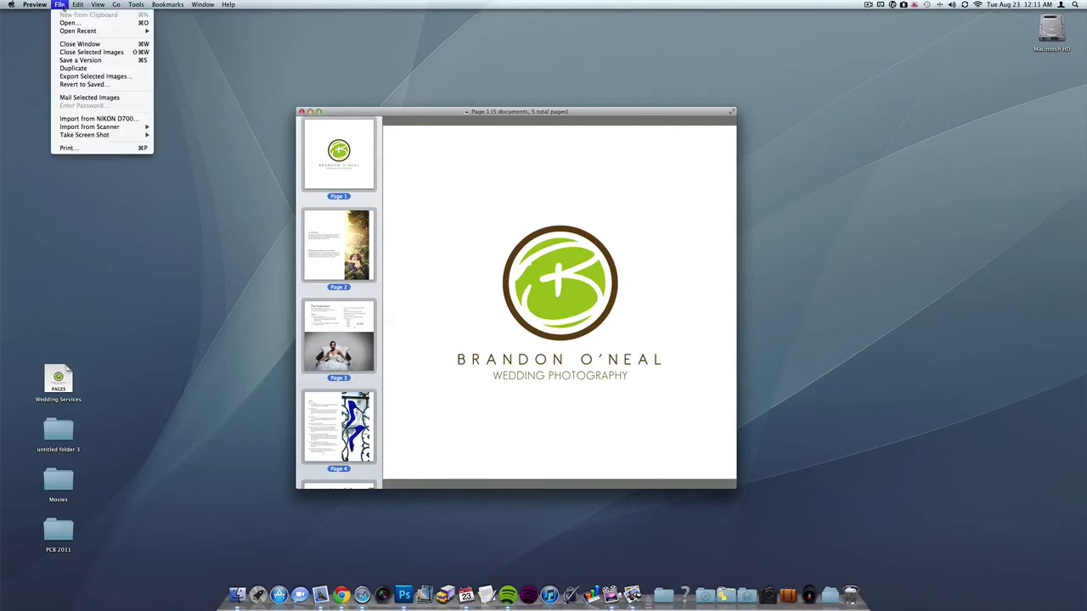
click(86, 150)
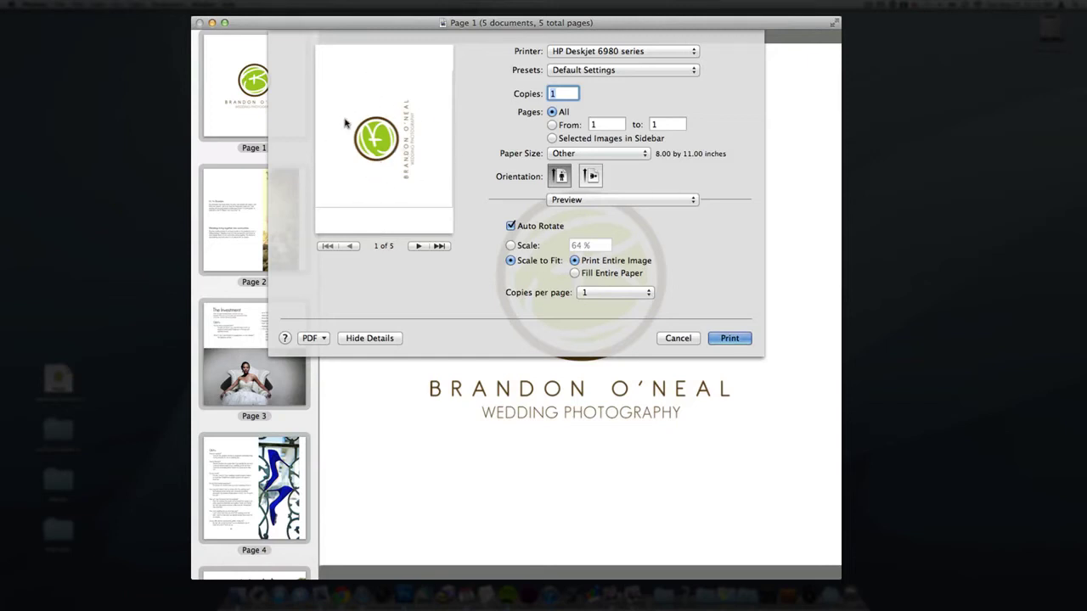
click(510, 227)
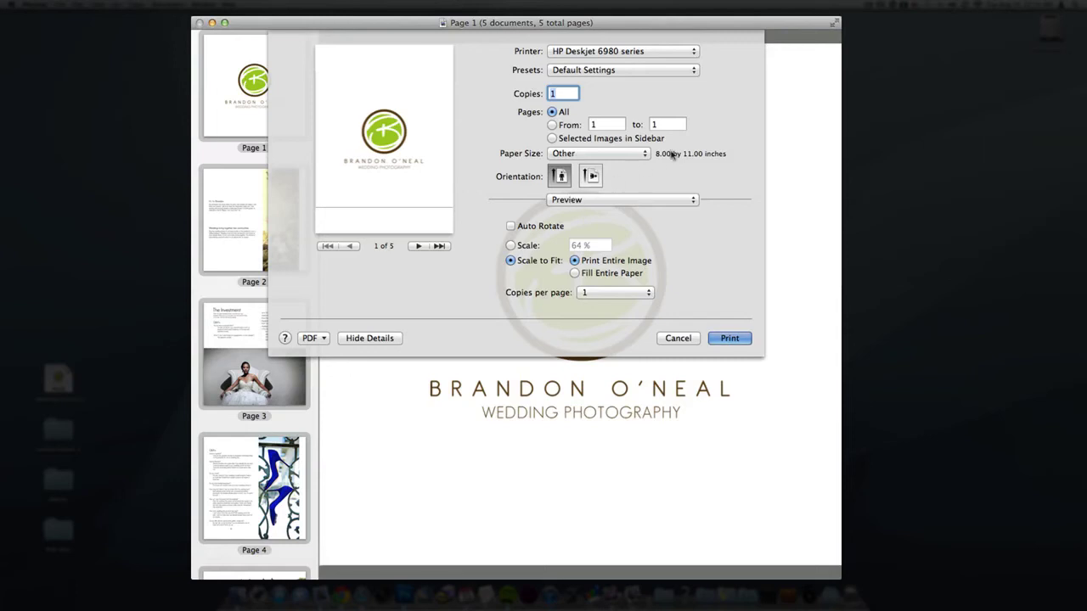
Apply the Borderless custom paper size, 5 in wide by 5 in high with 0 in non-printable margins, to the print job.
mouse_move(684, 158)
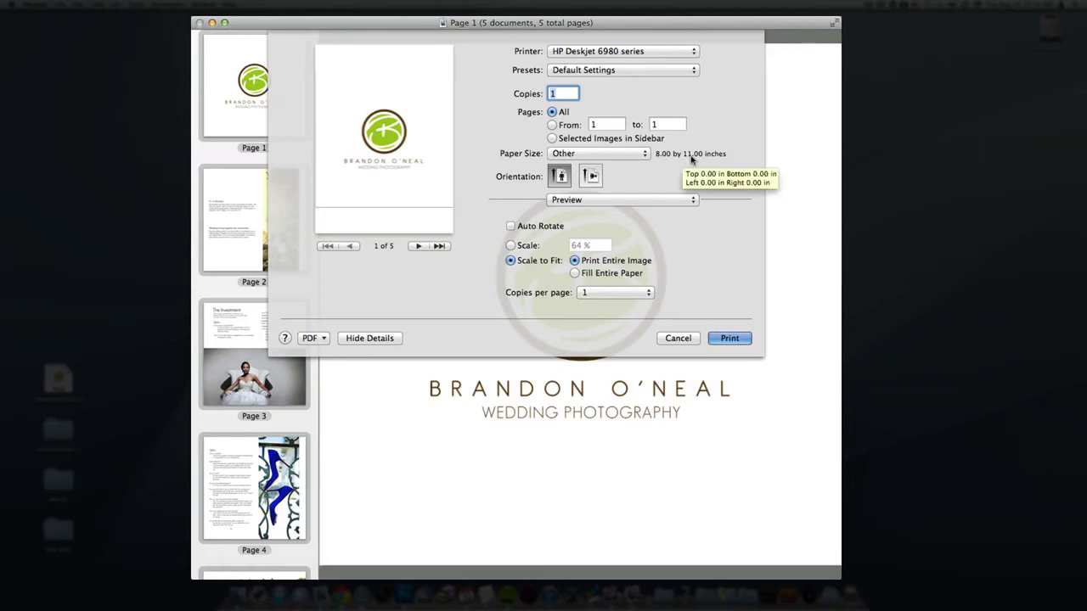
click(643, 154)
click(605, 302)
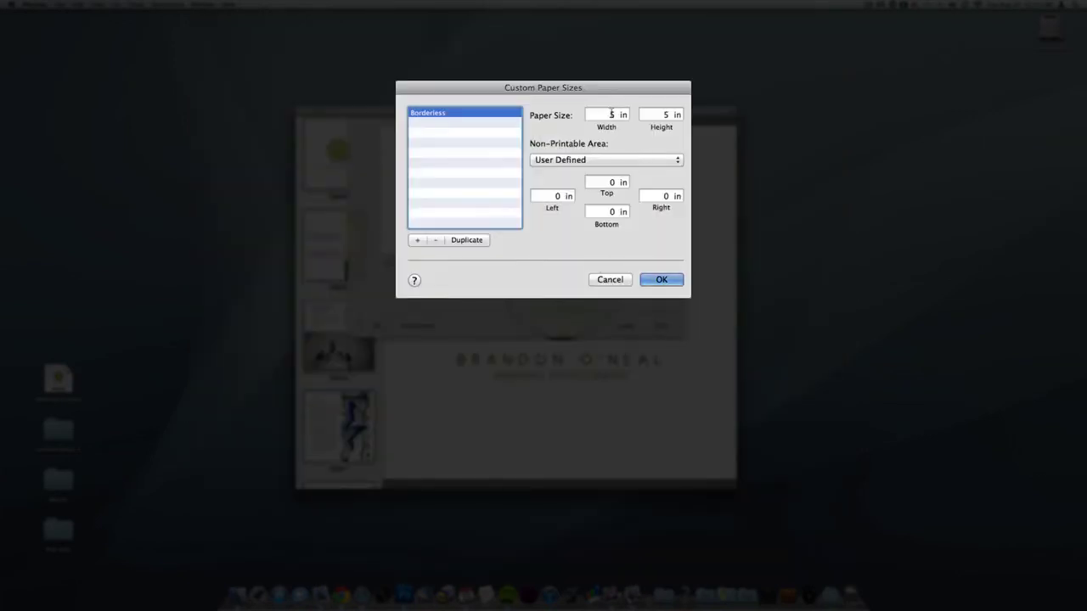
click(612, 113)
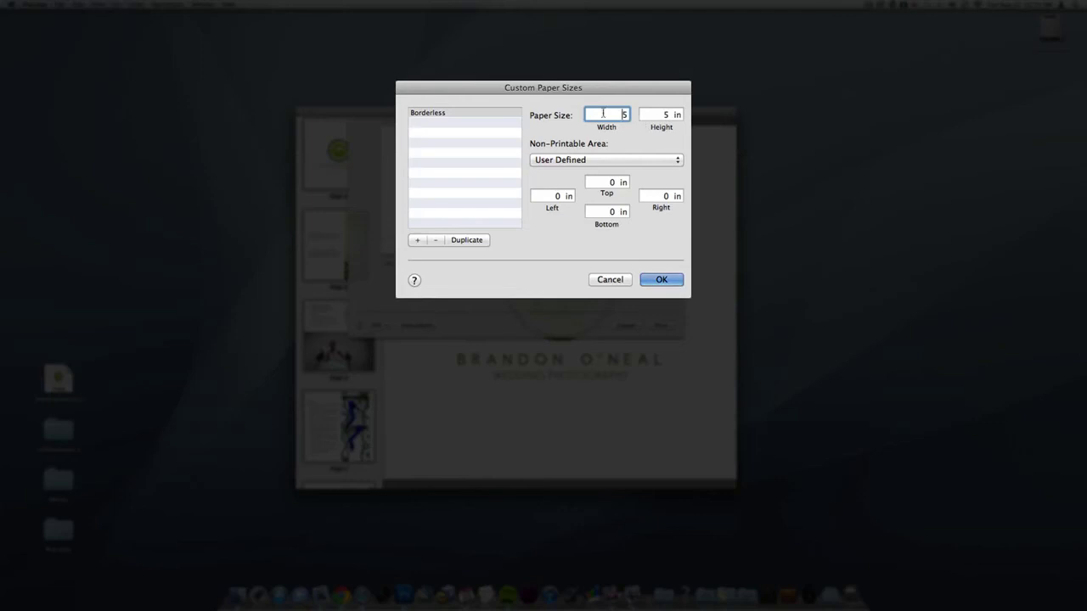
click(651, 114)
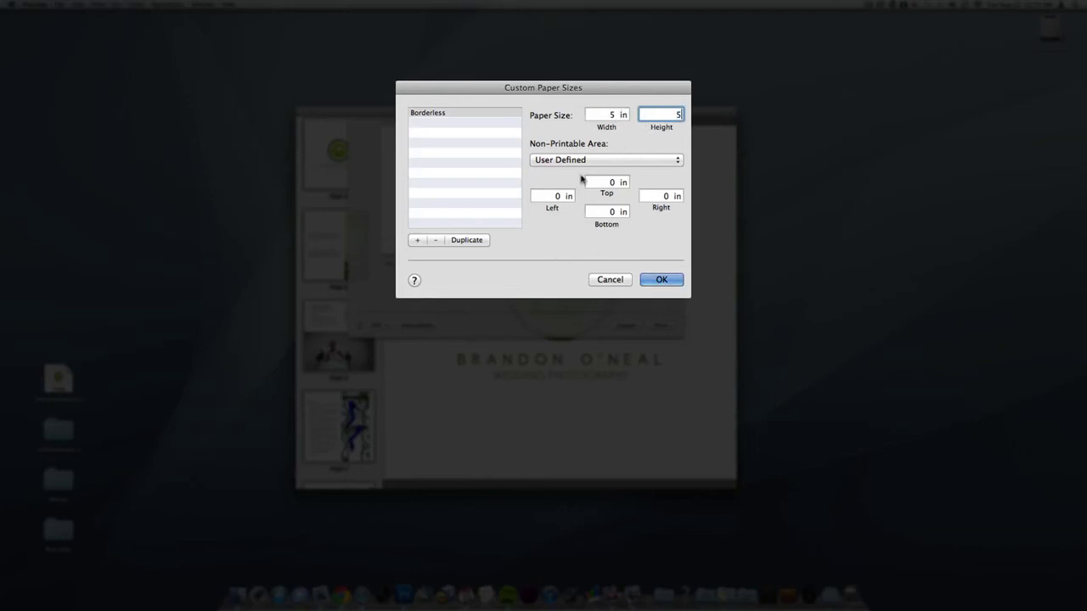
click(655, 280)
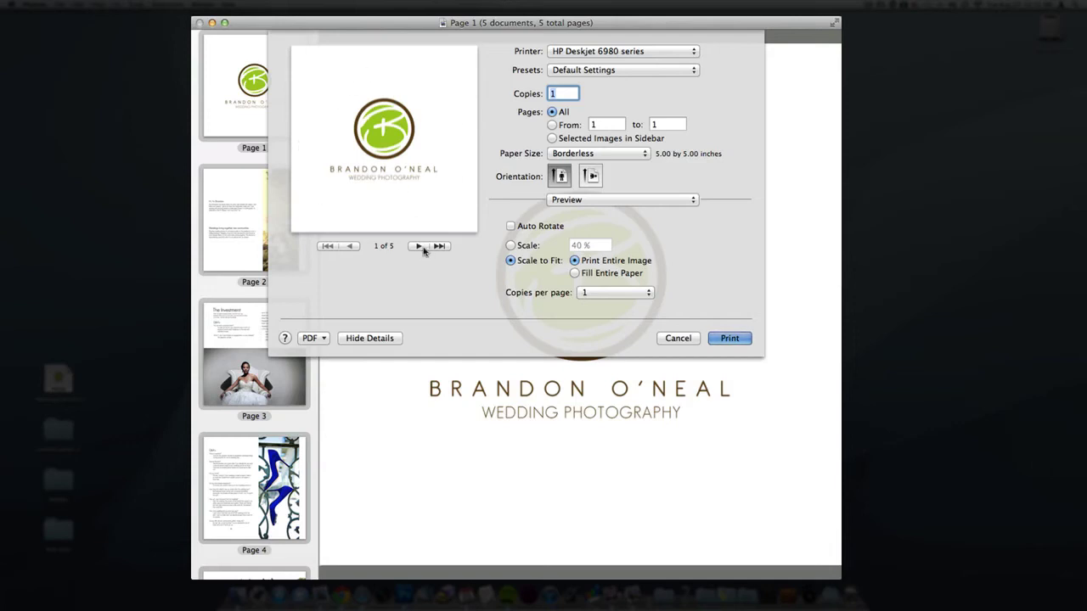
Page through all five pages in the print preview to check their fit on the paper, and return to the first page.
click(422, 249)
click(423, 249)
click(423, 249)
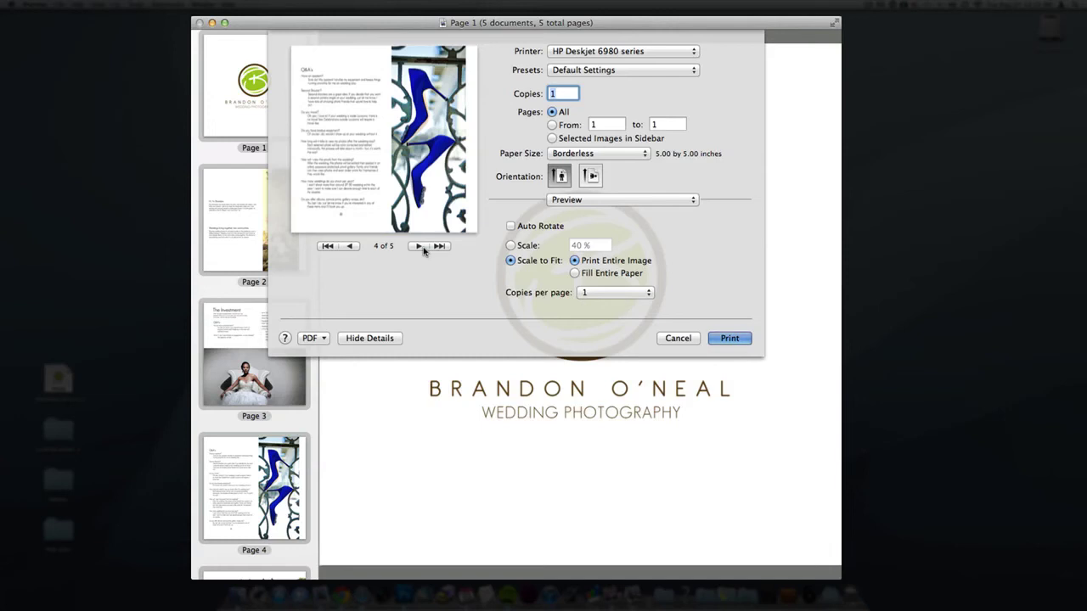
click(423, 249)
click(352, 248)
click(351, 248)
click(352, 248)
click(352, 247)
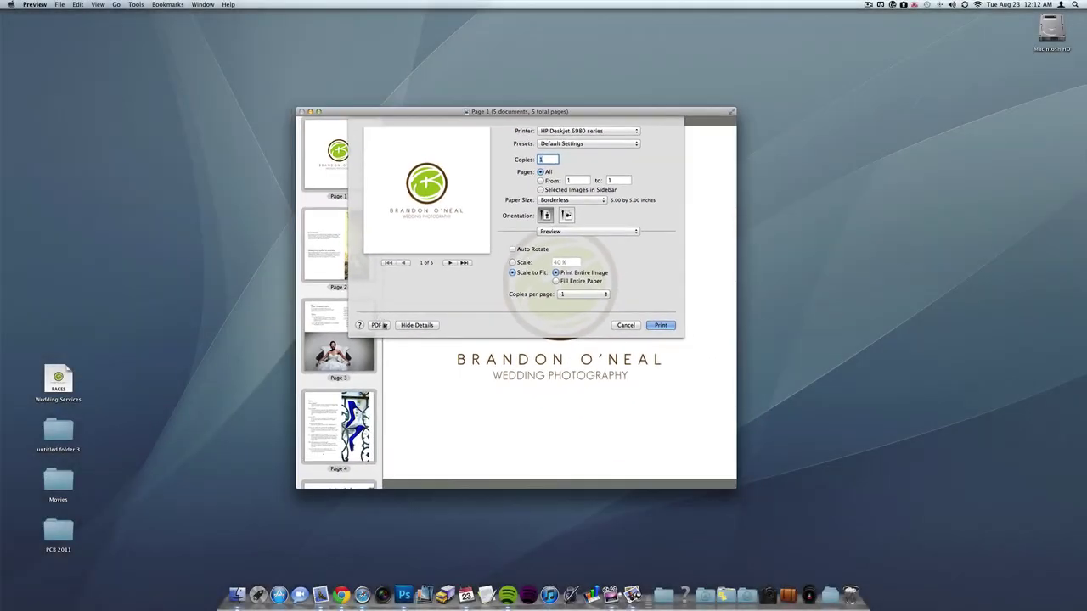
Save the five pages from the print settings as a PDF named Pricing Brochure on the Desktop.
click(323, 338)
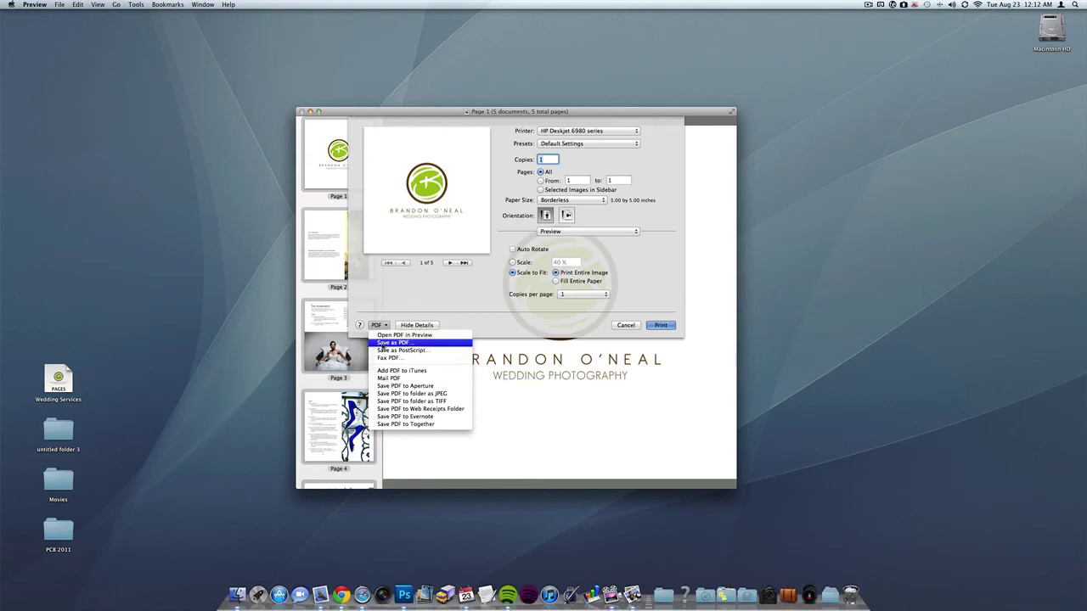
click(383, 342)
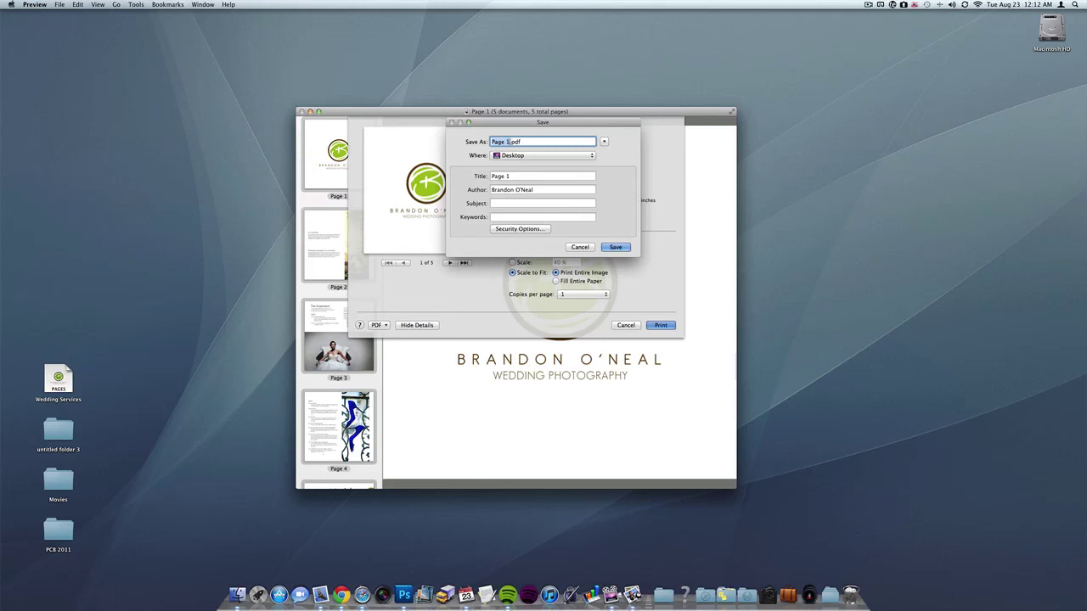
text(Pricing Brochure)
click(524, 155)
click(523, 156)
click(616, 248)
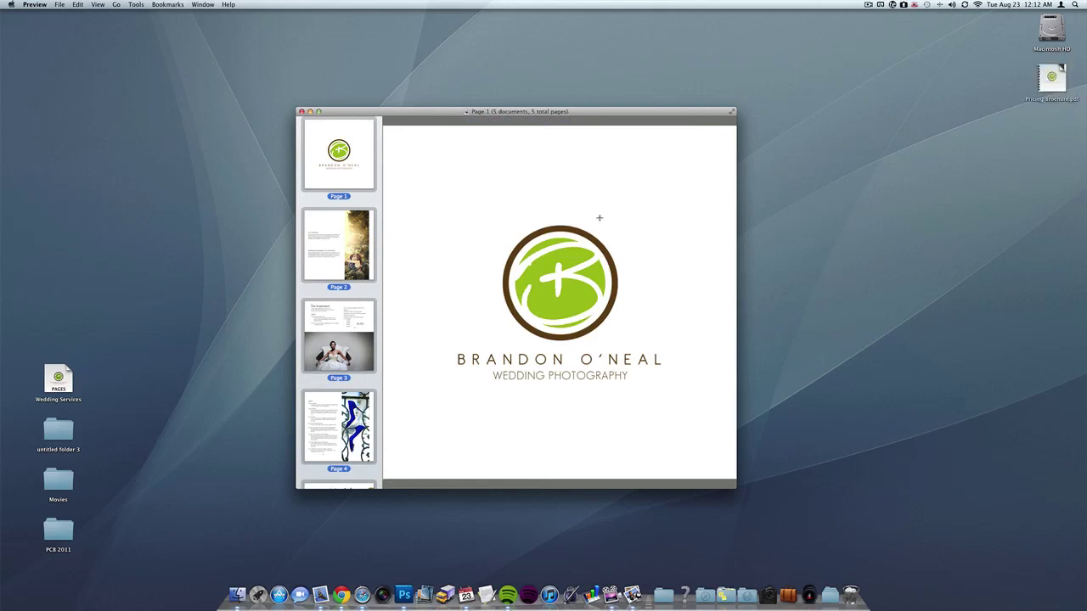
Close the page images and the JPEG Pages folder window, and move Pricing Brochure.pdf to the middle of the desktop beside the JPEG Pages folder.
click(302, 112)
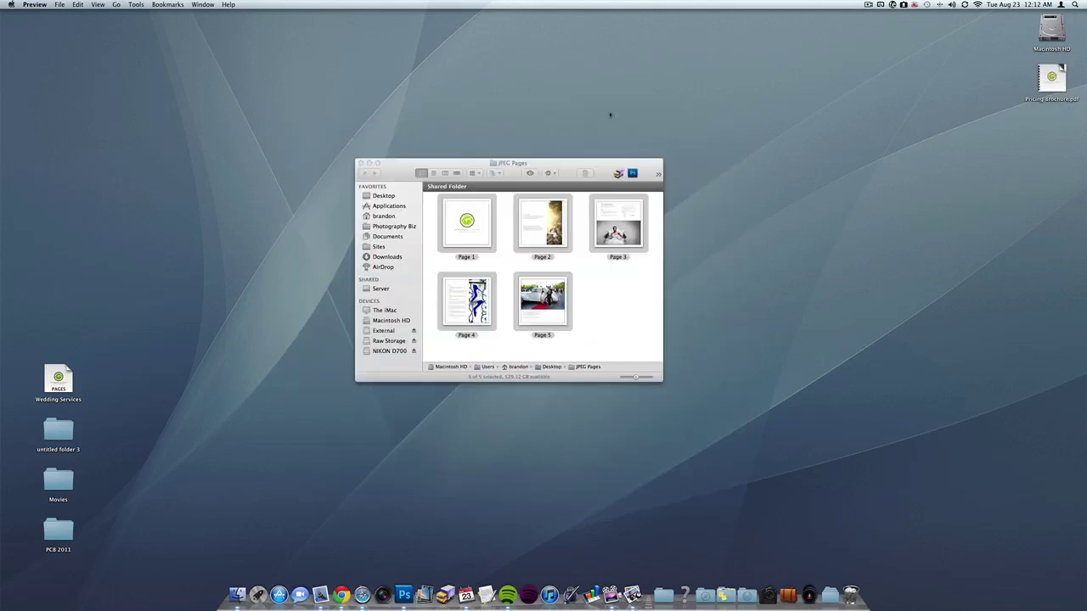
click(599, 174)
key(super+w)
drag(1051, 78, 519, 259)
click(539, 292)
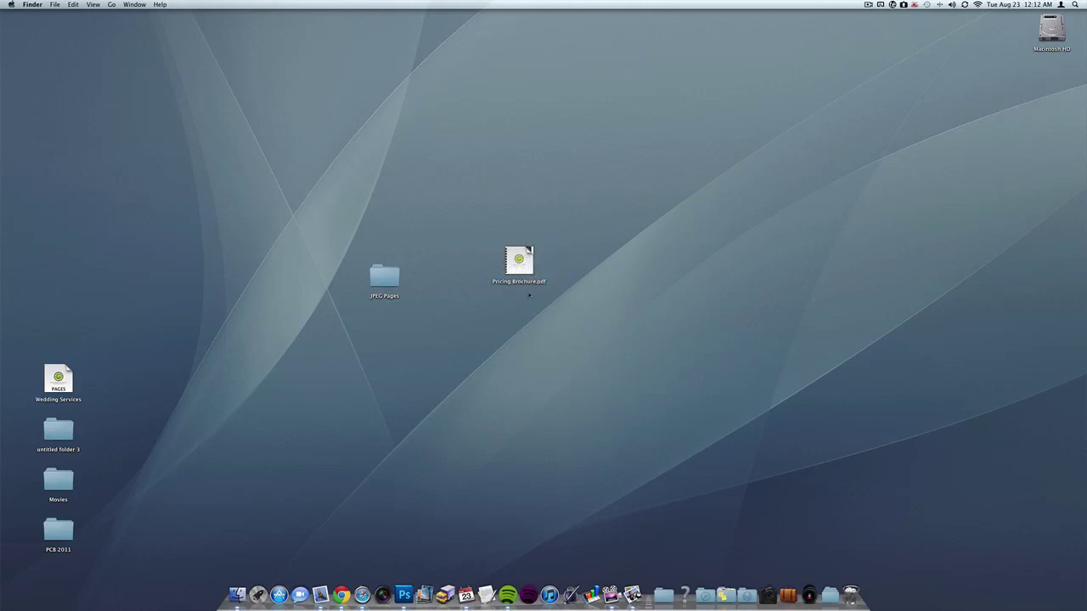
Quick Look Pricing Brochure.pdf, look through its pages to the last, return to the first page and close the preview.
click(521, 262)
key(space)
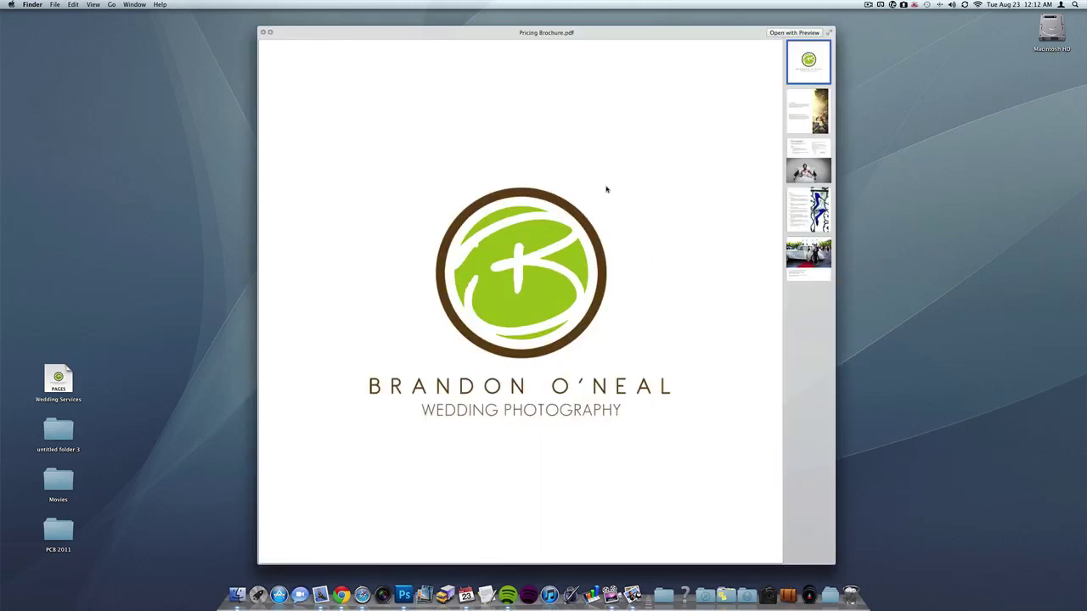
click(818, 105)
key(Down)
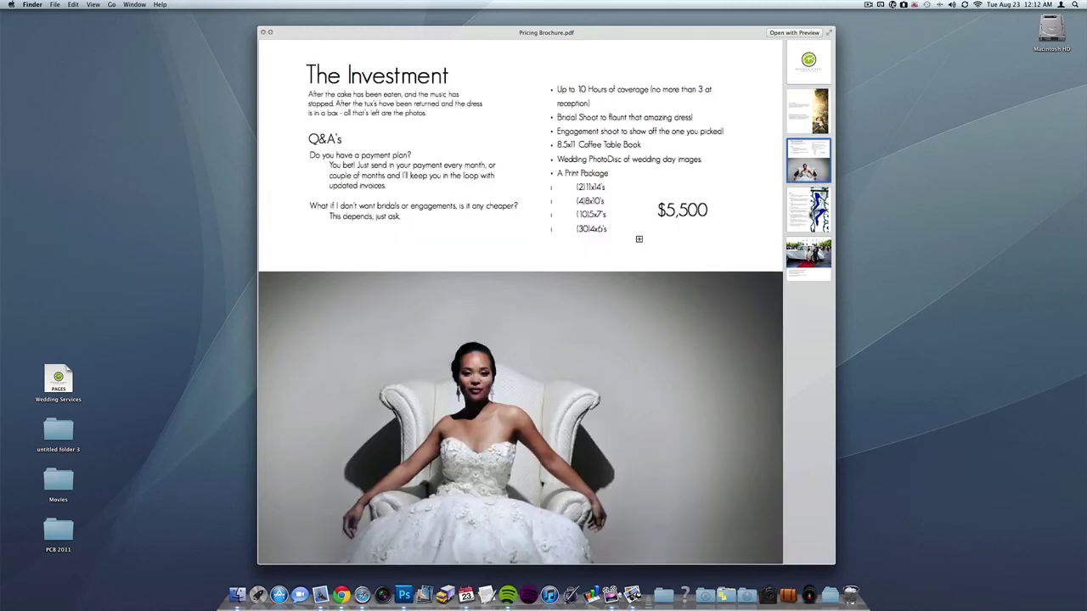
key(Down)
key(Down)
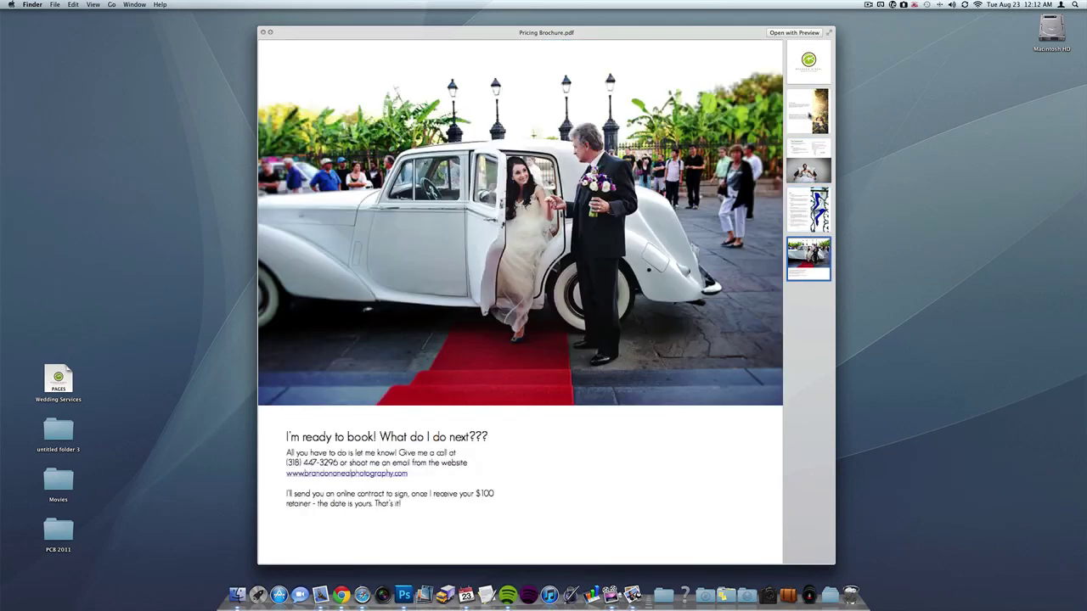
click(806, 75)
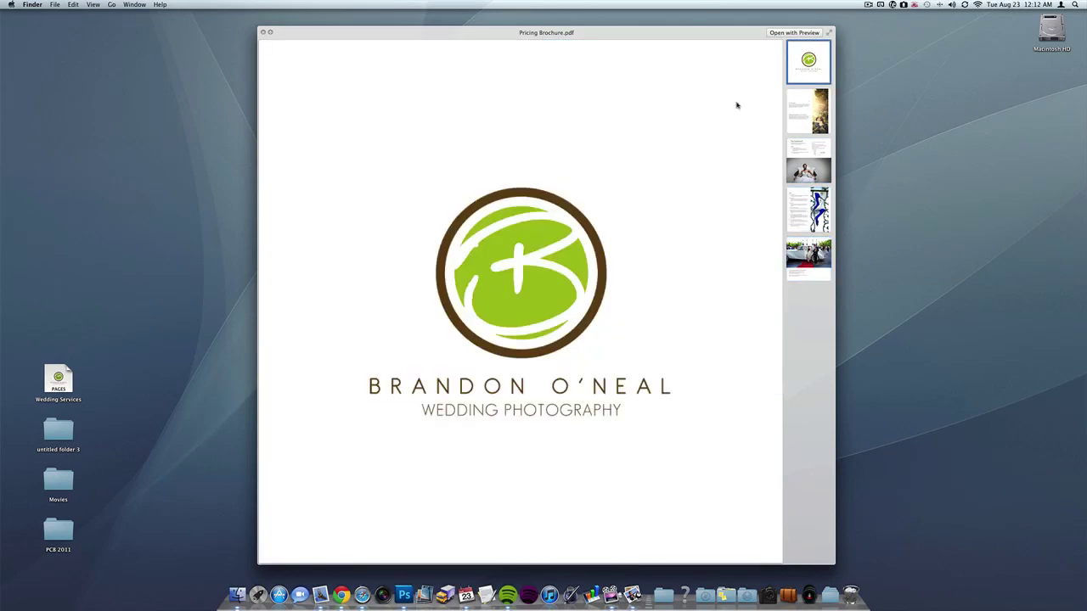
key(space)
click(650, 216)
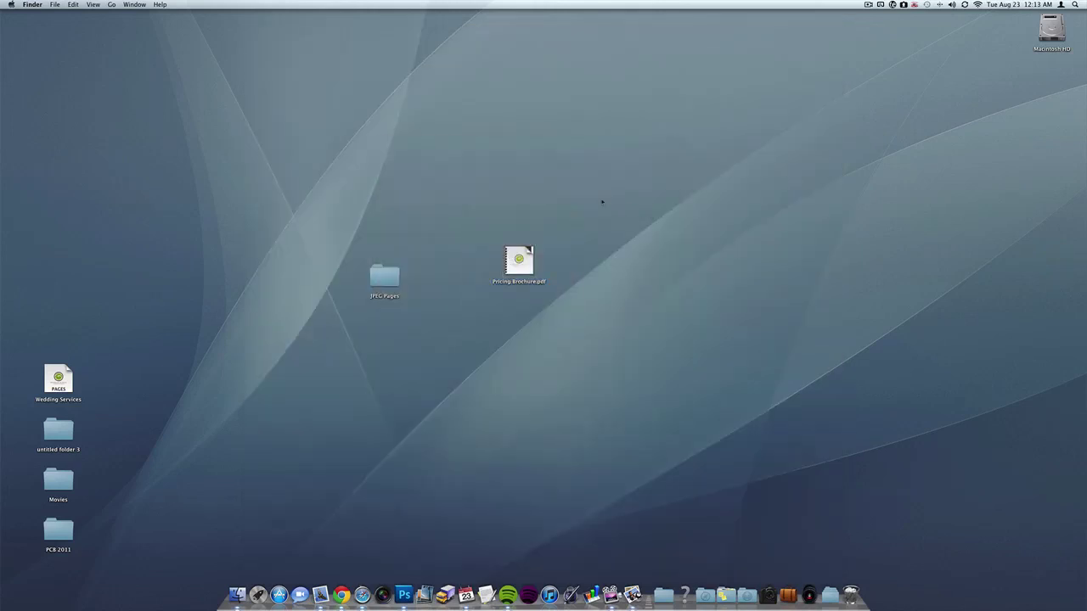